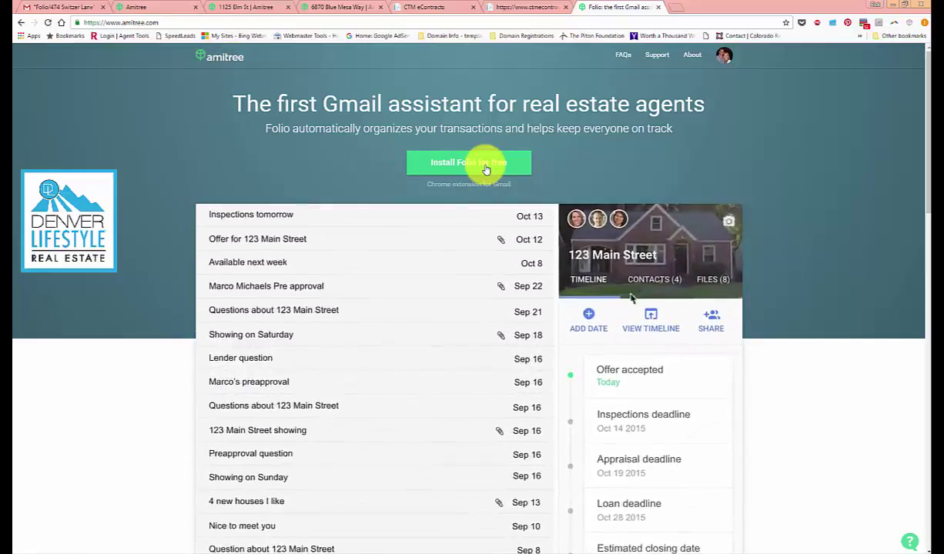
left_click(62, 9)
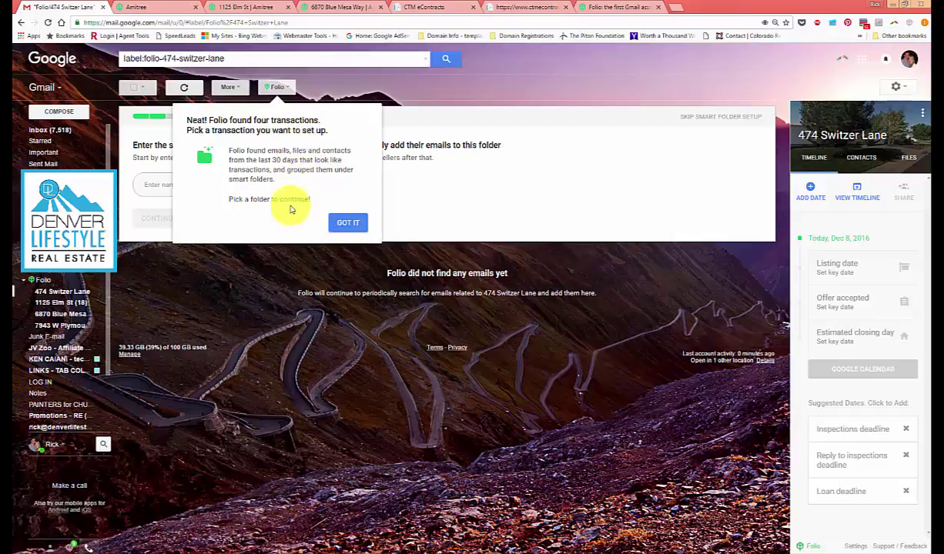
left_click(342, 226)
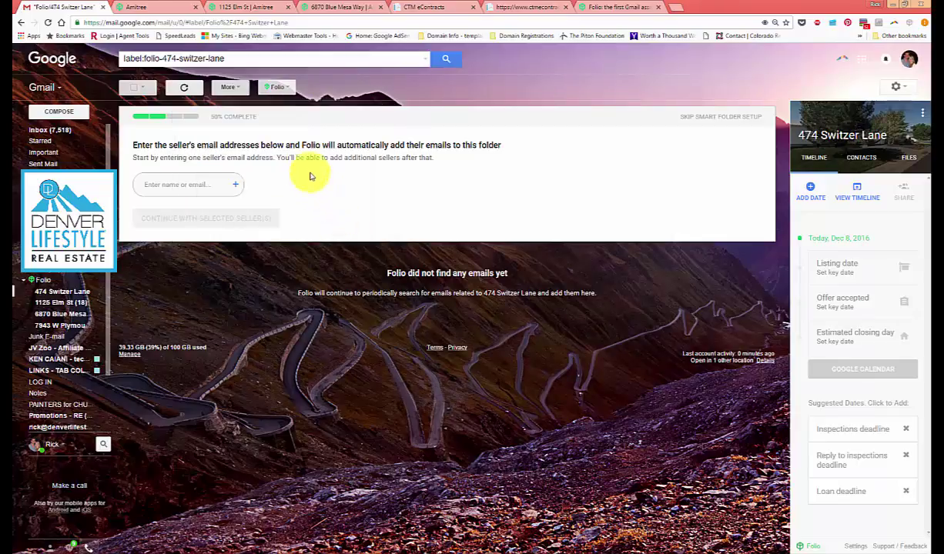
left_click(292, 92)
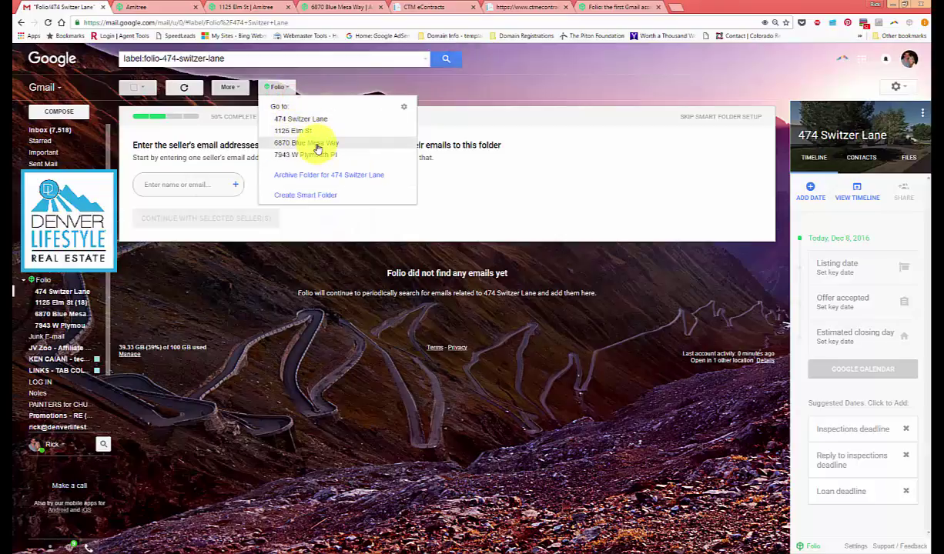
left_click(318, 144)
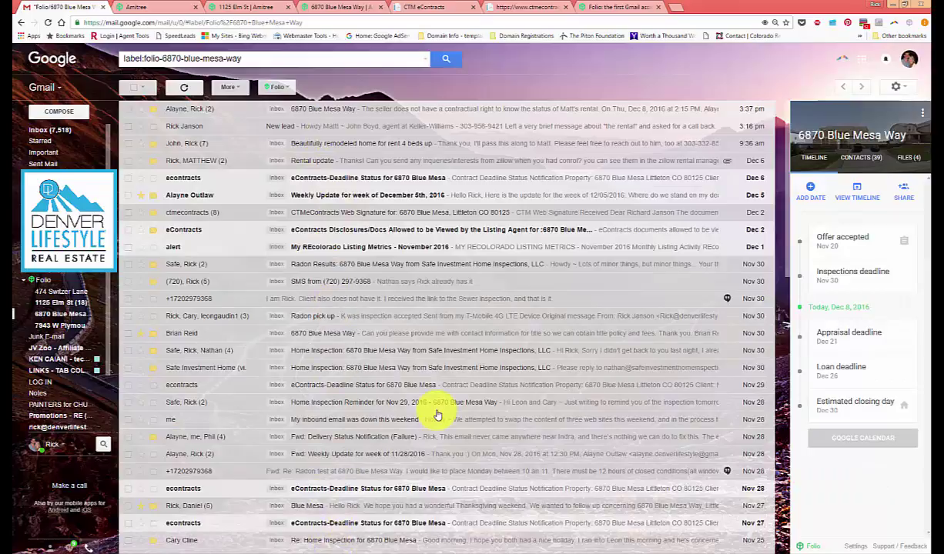
scroll(431, 408, "down", 1)
scroll(437, 411, "down", 4)
scroll(437, 412, "down", 3)
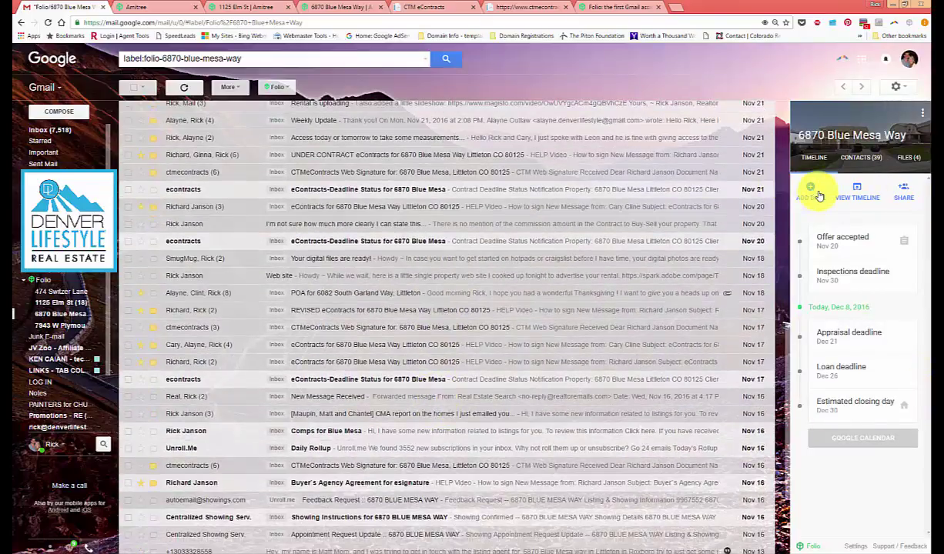
Open the title officer contact for editing from the transaction's Contacts list
left_click(853, 162)
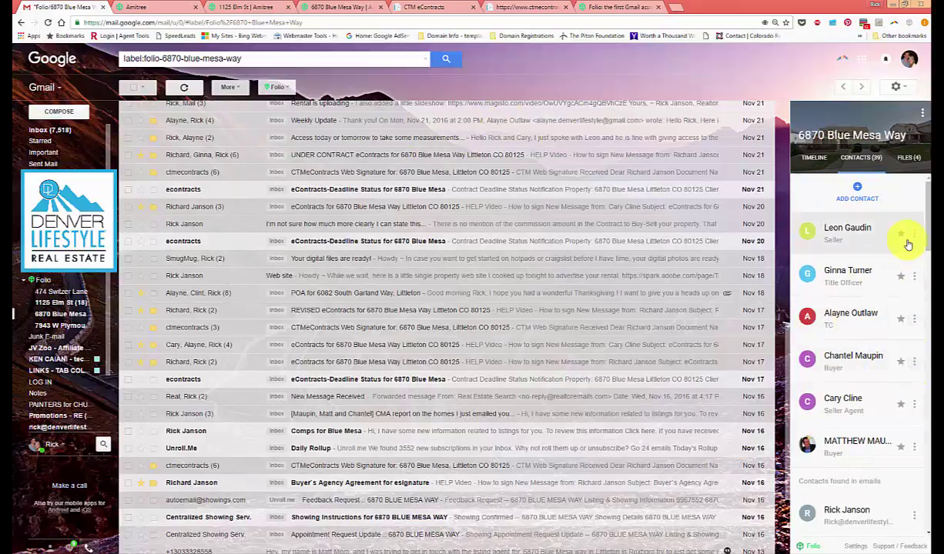
left_click(914, 281)
left_click(823, 308)
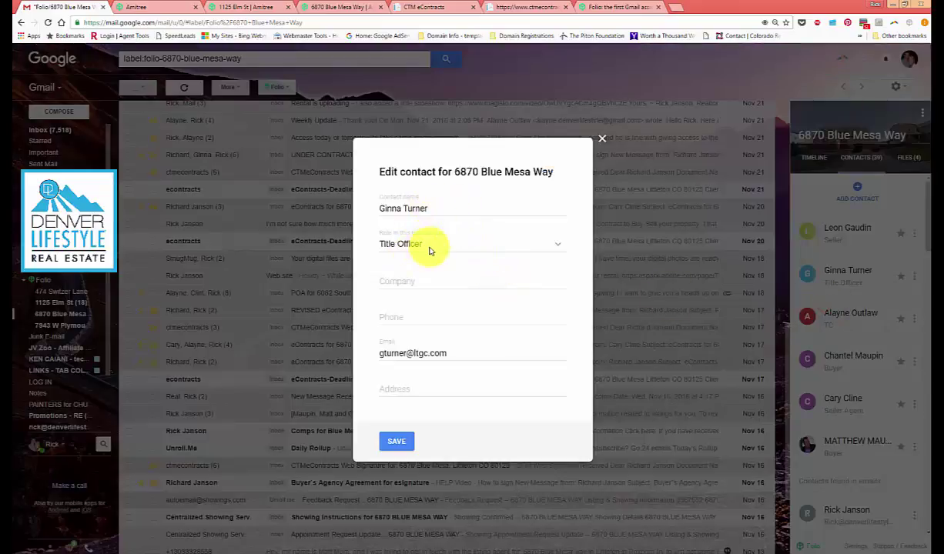
Enter Land Title as the title officer's company and save the contact
left_click(402, 280)
type("Land Title")
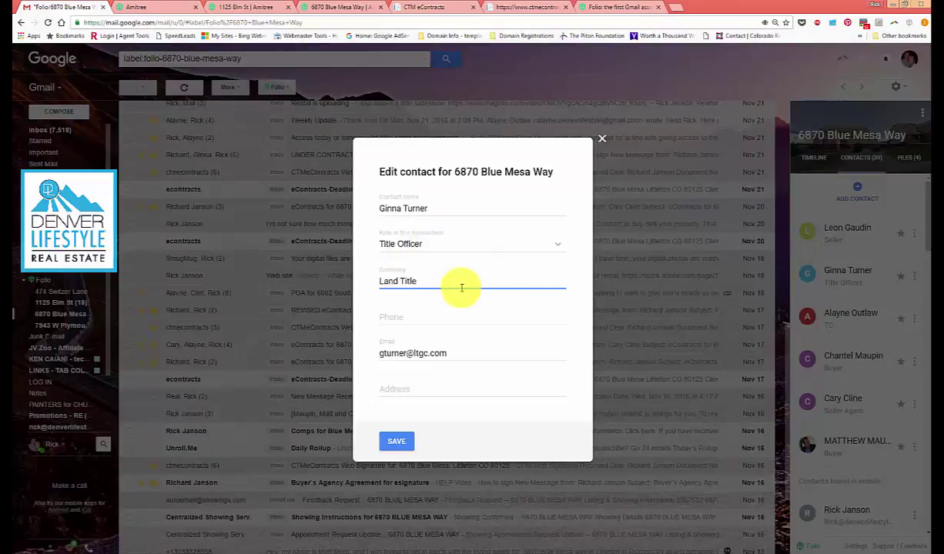
left_click(431, 311)
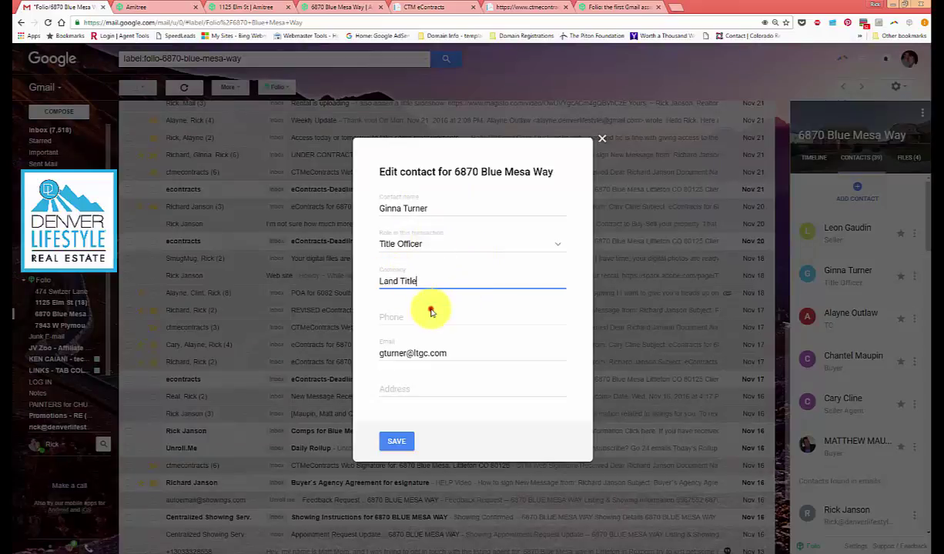
left_click(467, 352)
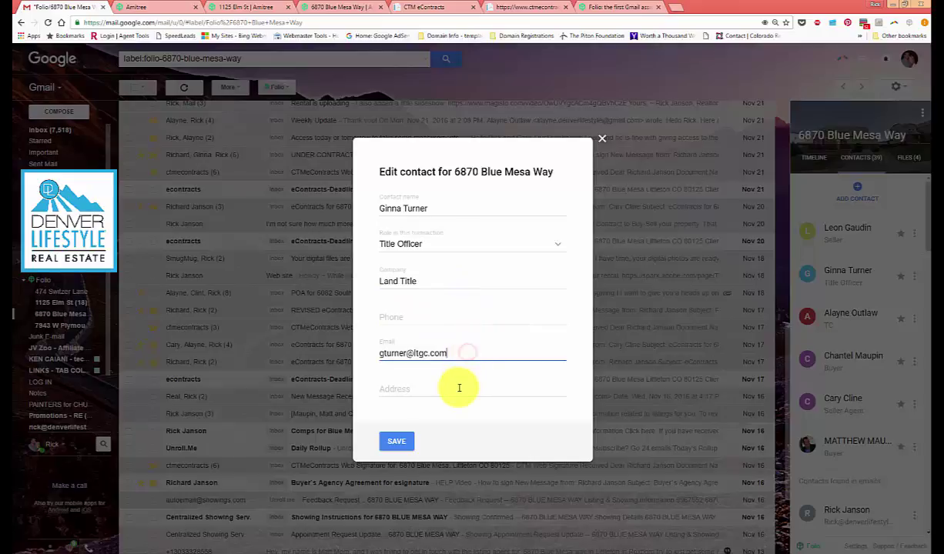
left_click(447, 385)
left_click(402, 441)
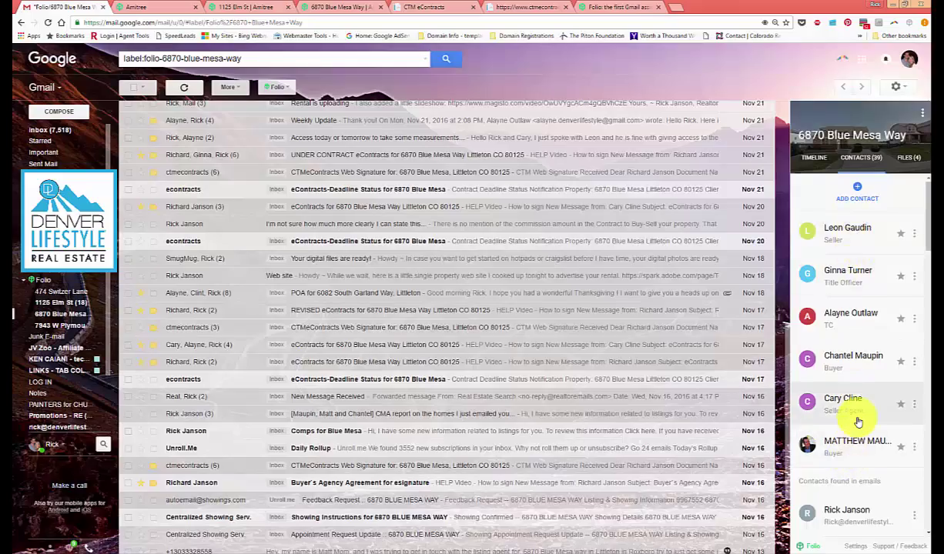
scroll(858, 415, "down", 3)
scroll(856, 350, "up", 1)
scroll(860, 363, "down", 1)
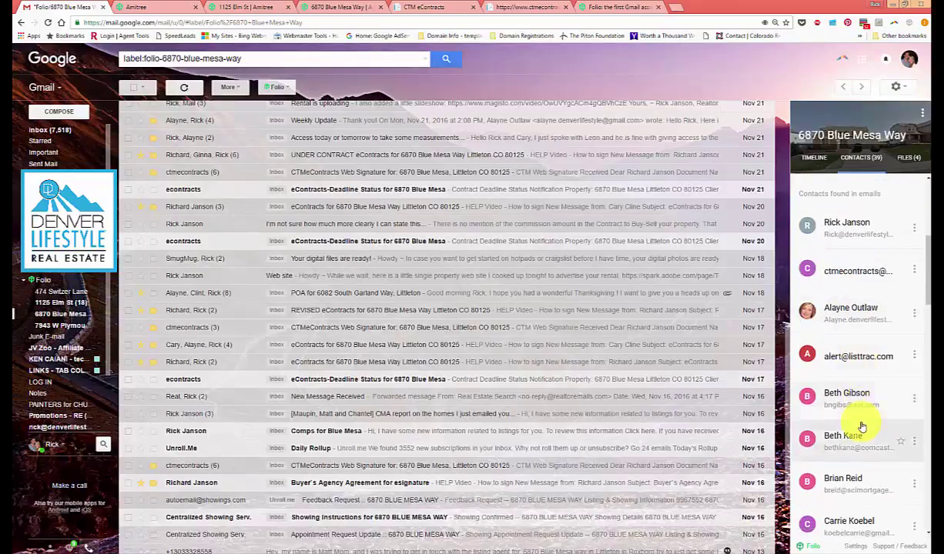
scroll(860, 426, "down", 3)
scroll(866, 426, "up", 4)
scroll(866, 425, "up", 3)
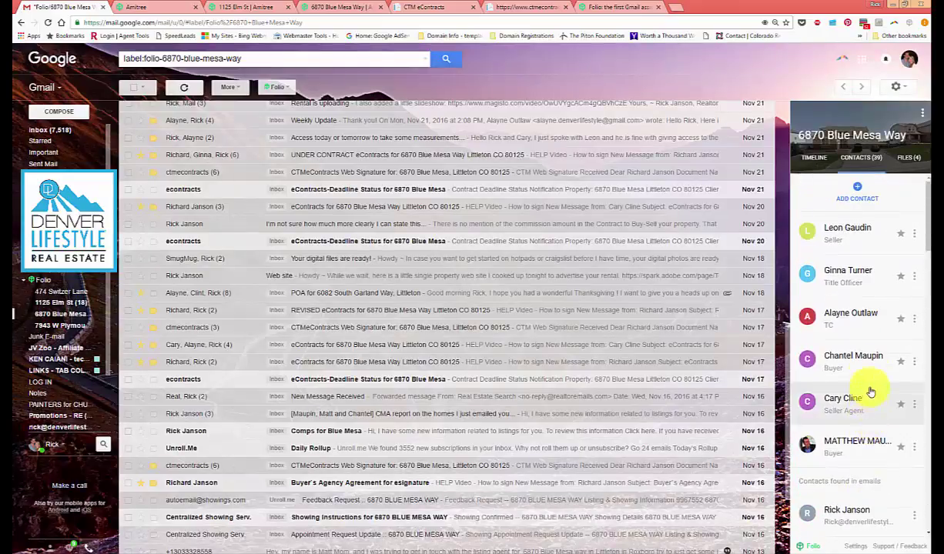
Add an email reminder 1 day before the Appraisal deadline
left_click(907, 160)
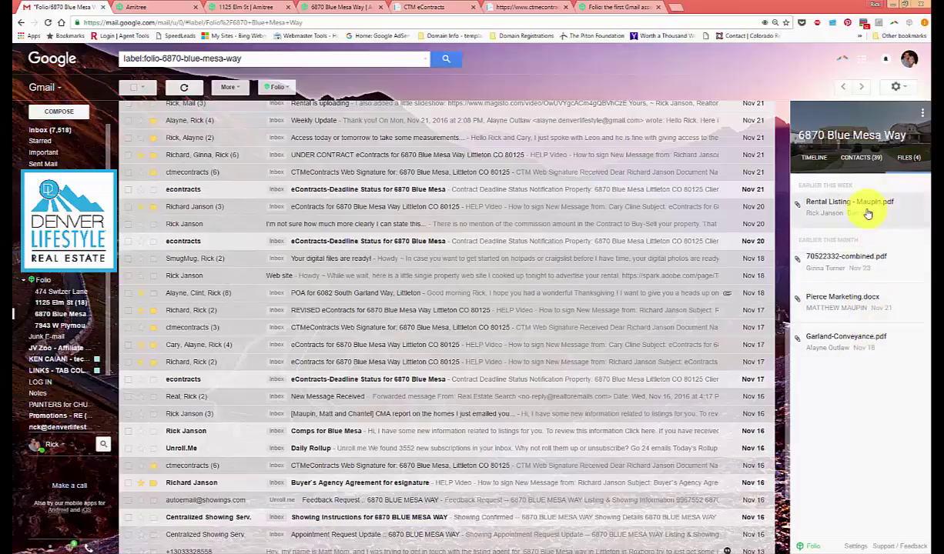
left_click(822, 160)
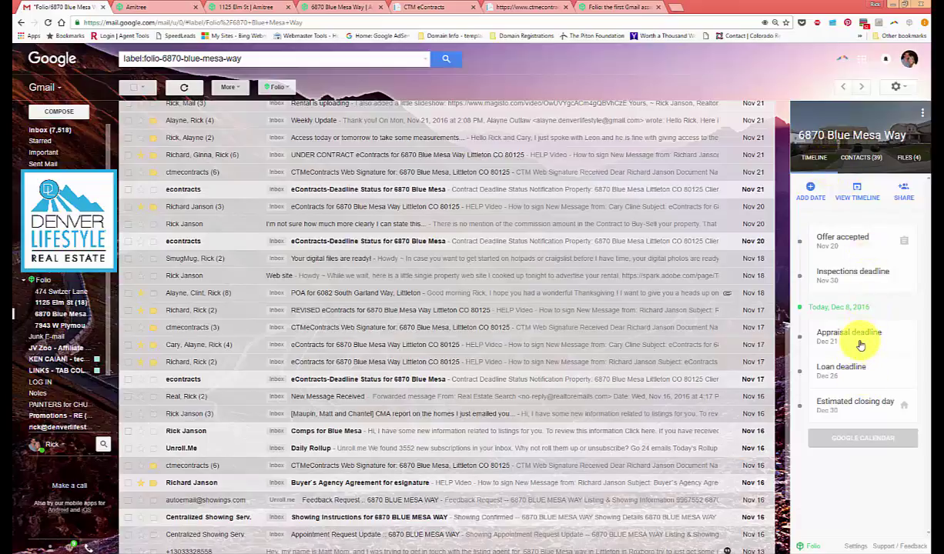
left_click(860, 345)
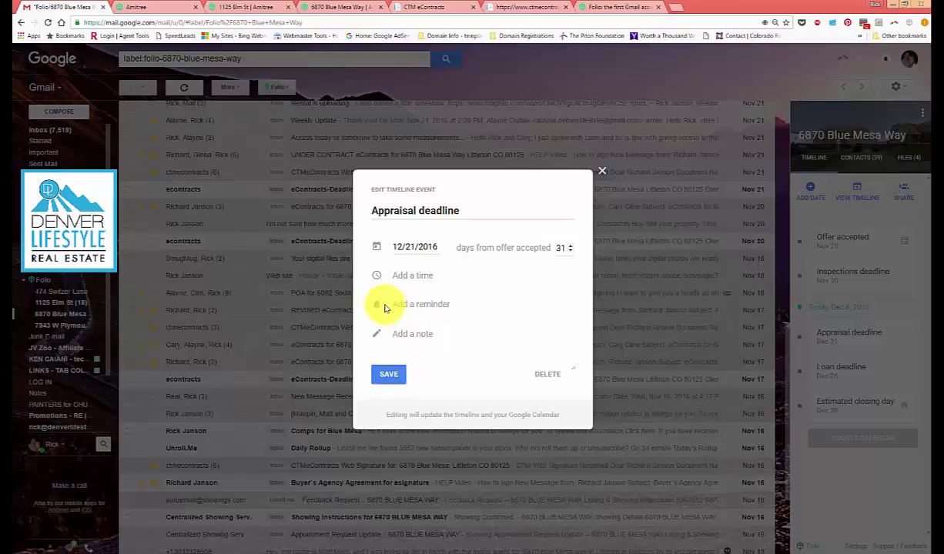
left_click(398, 307)
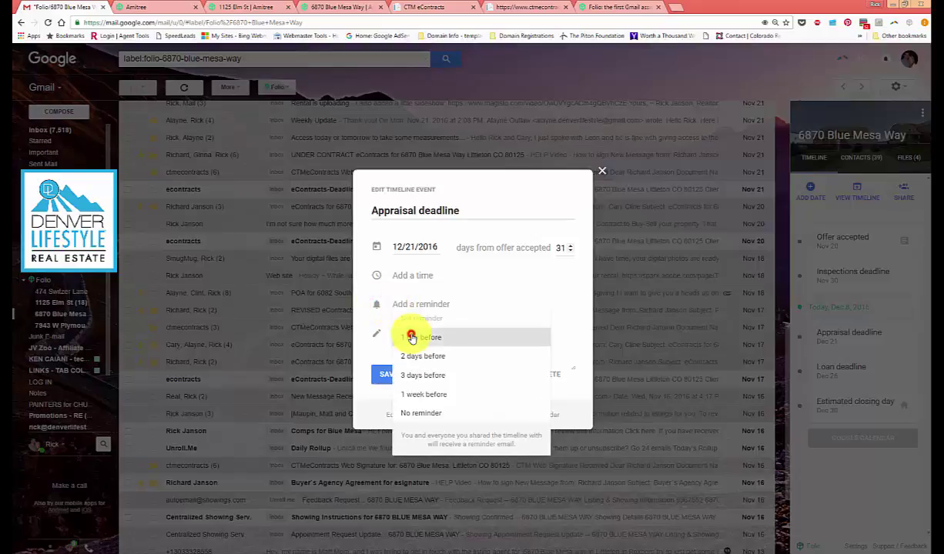
left_click(412, 332)
left_click(389, 374)
Add an email reminder 3 days before the Loan deadline, with no time set
left_click(847, 369)
left_click(421, 278)
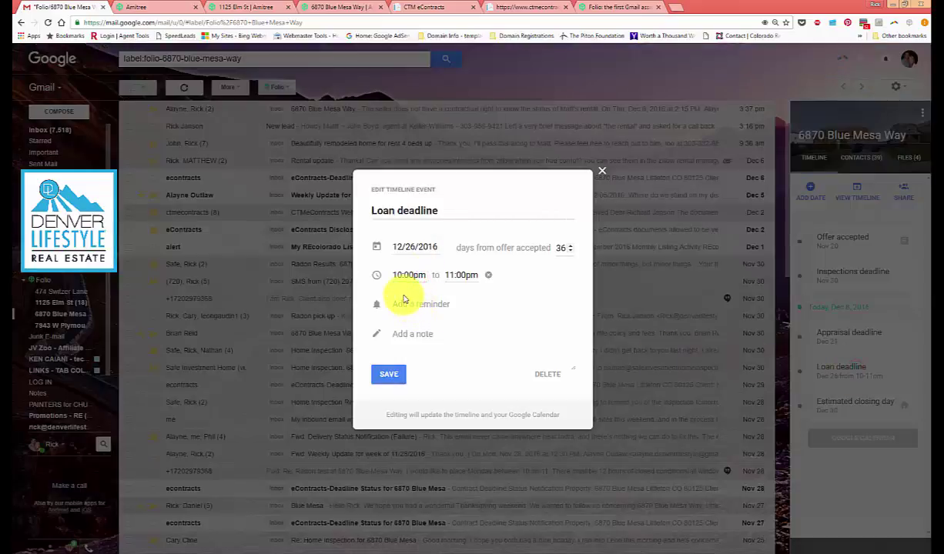
left_click(486, 276)
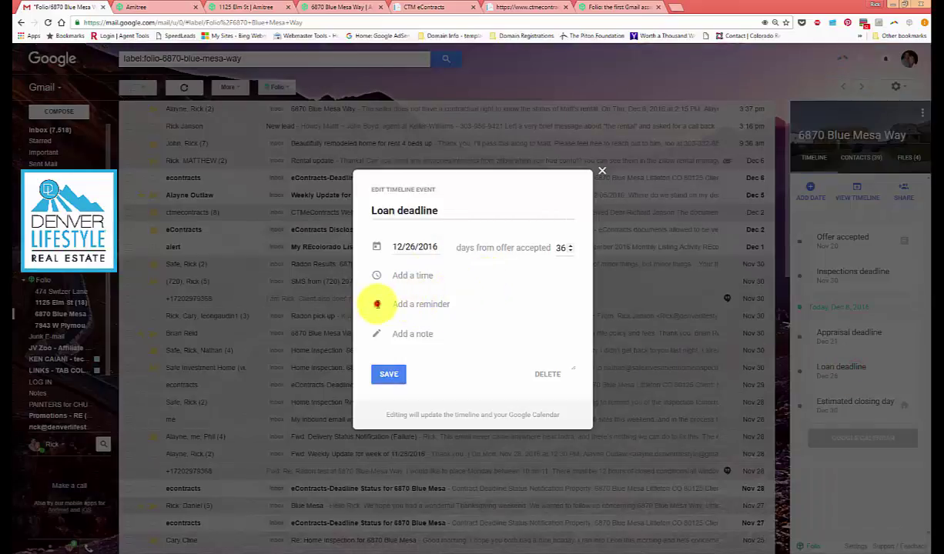
left_click(376, 304)
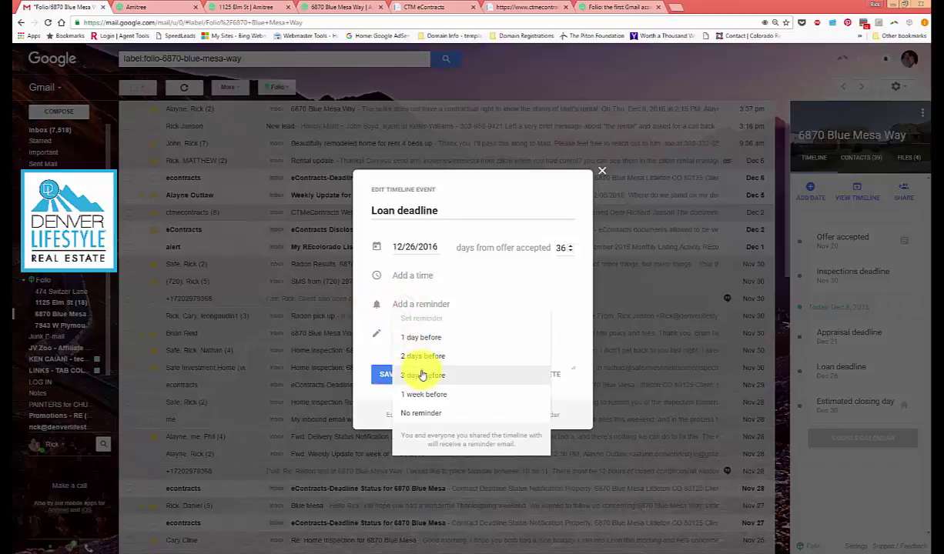
left_click(422, 374)
left_click(402, 375)
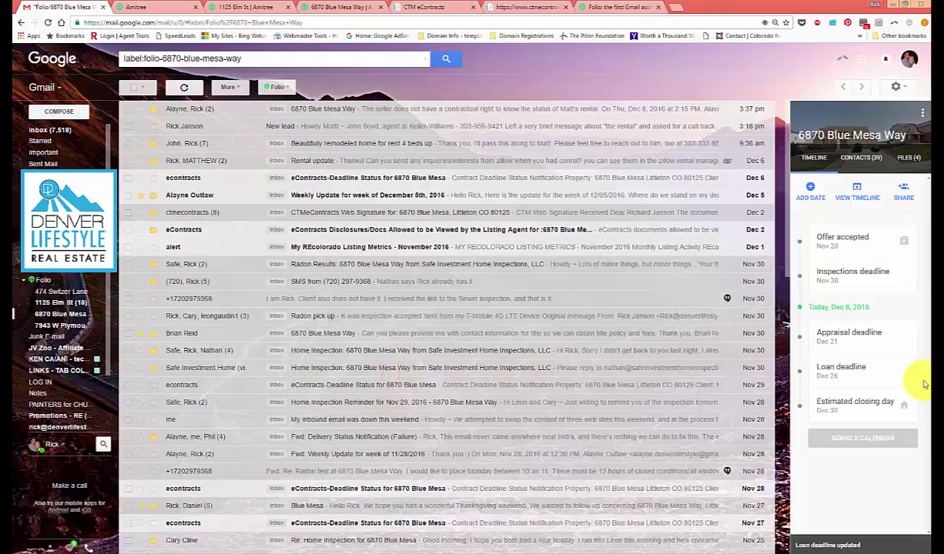
left_click(857, 440)
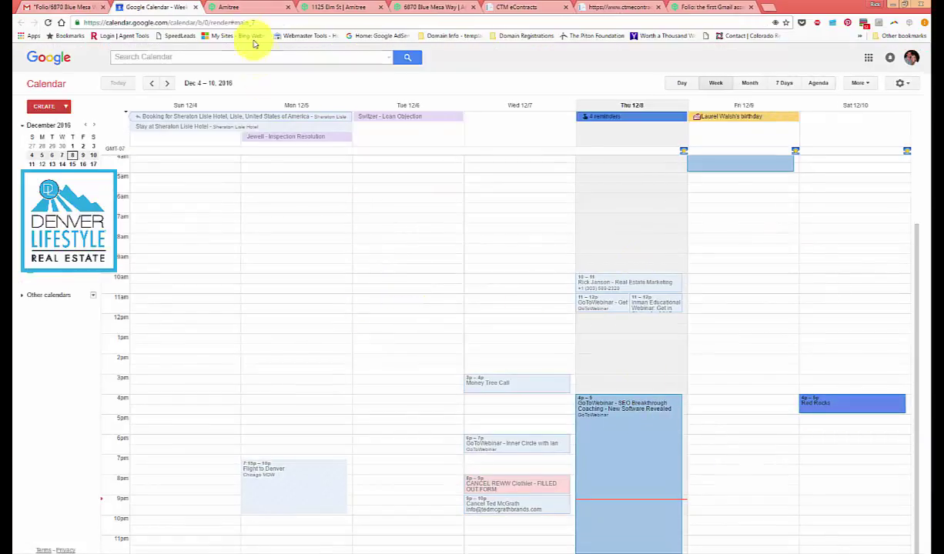
left_click(196, 8)
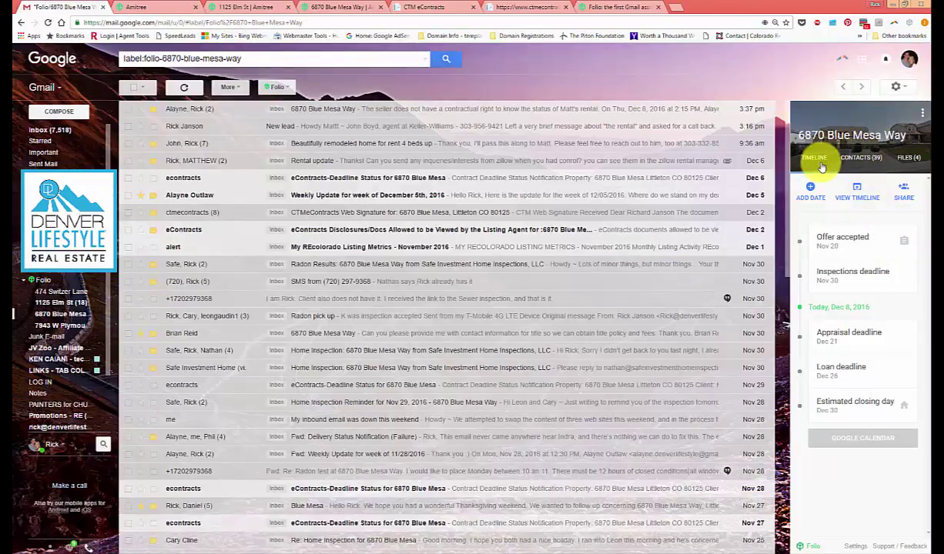
left_click(850, 190)
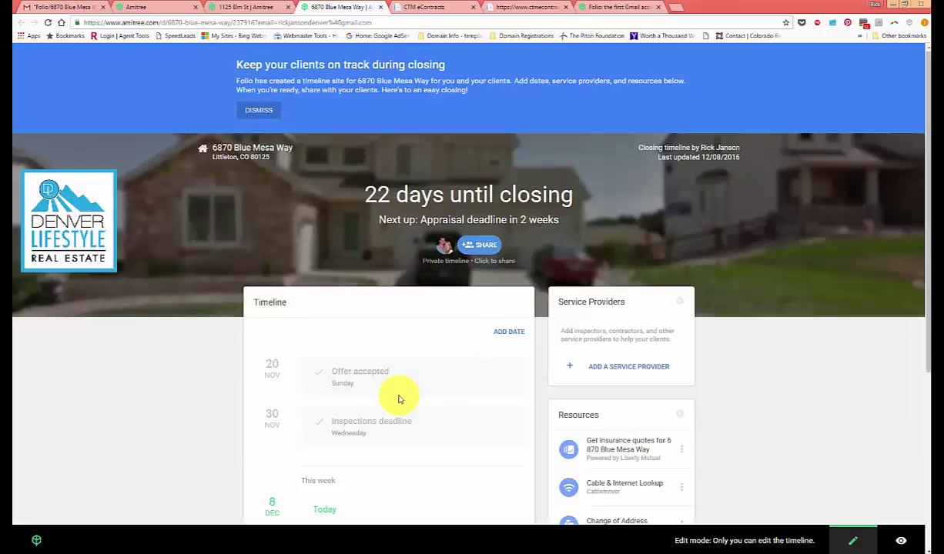
Share the closing timeline with the two buyers as view-only recipients
scroll(400, 385, "down", 3)
scroll(369, 299, "down", 1)
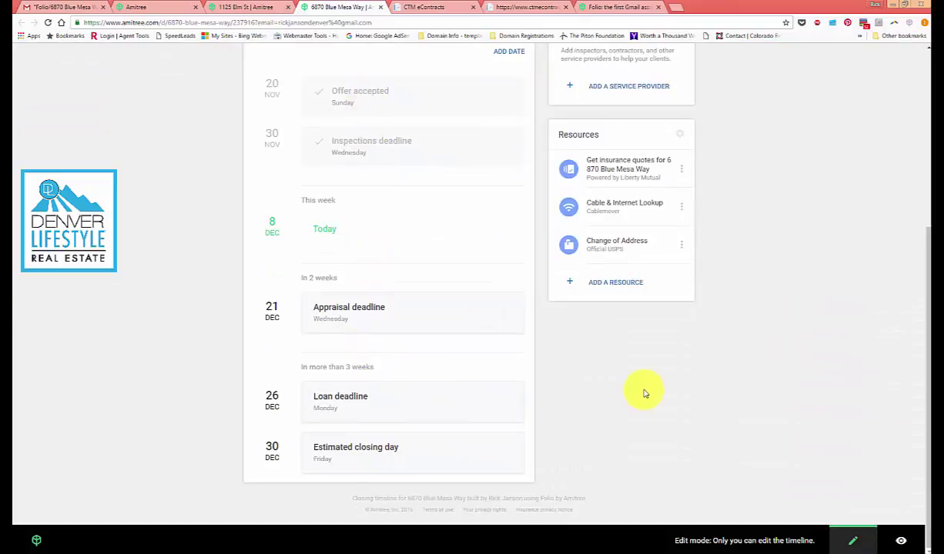
scroll(499, 243, "up", 2)
scroll(499, 243, "up", 1)
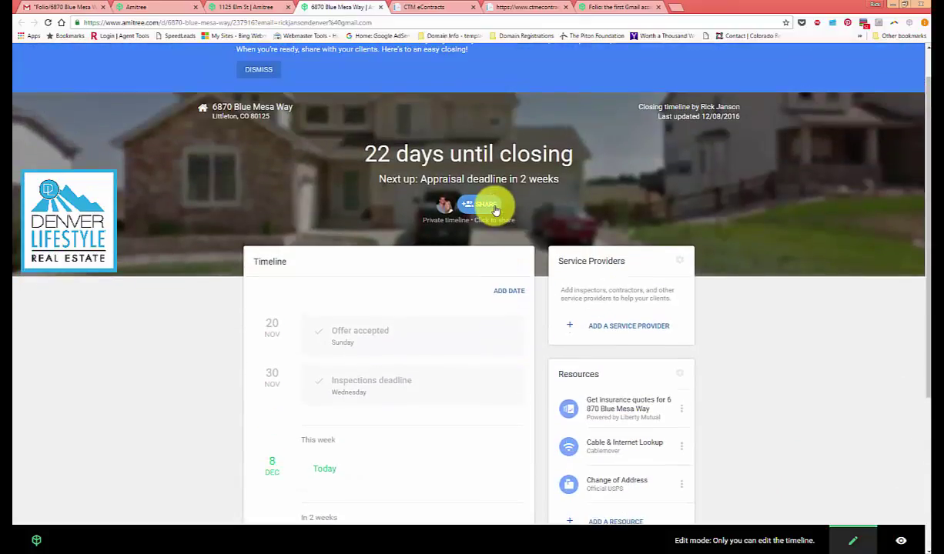
left_click(495, 209)
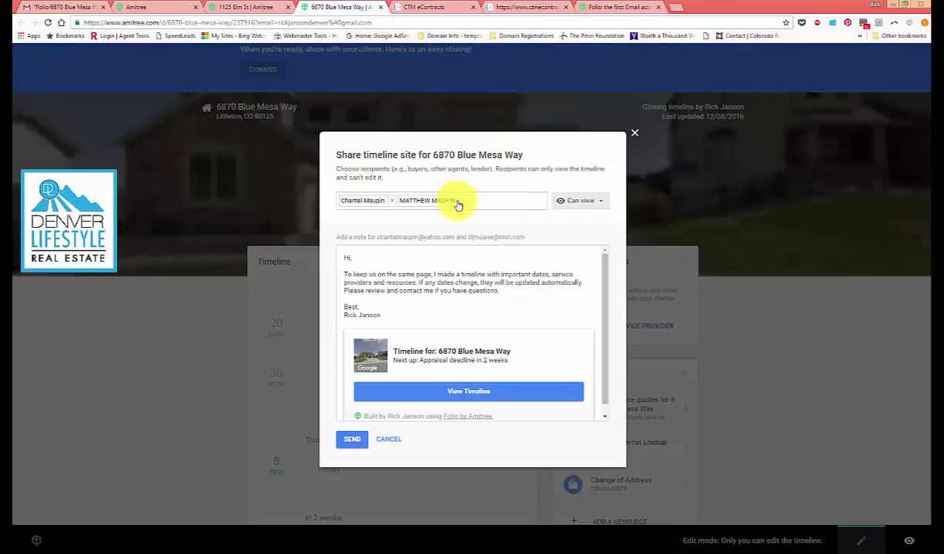
left_click(537, 199)
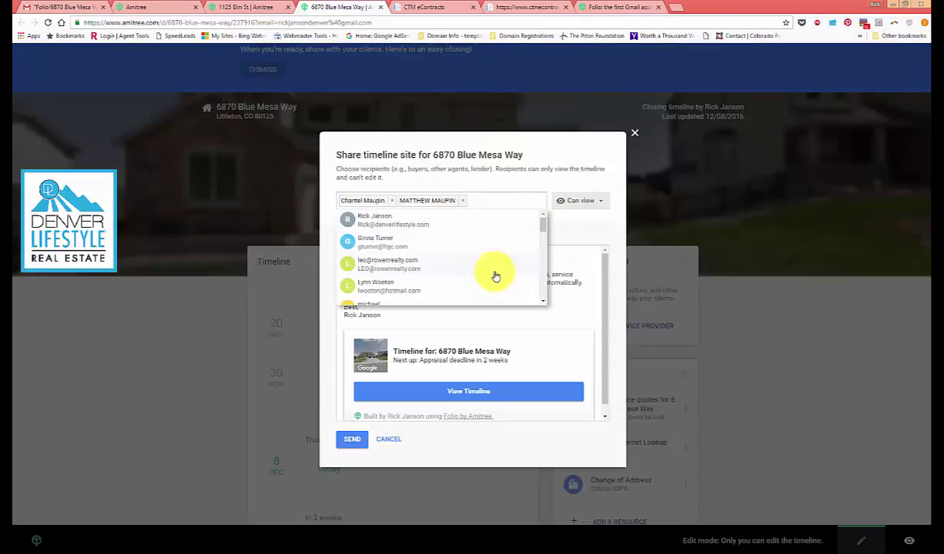
left_click(607, 205)
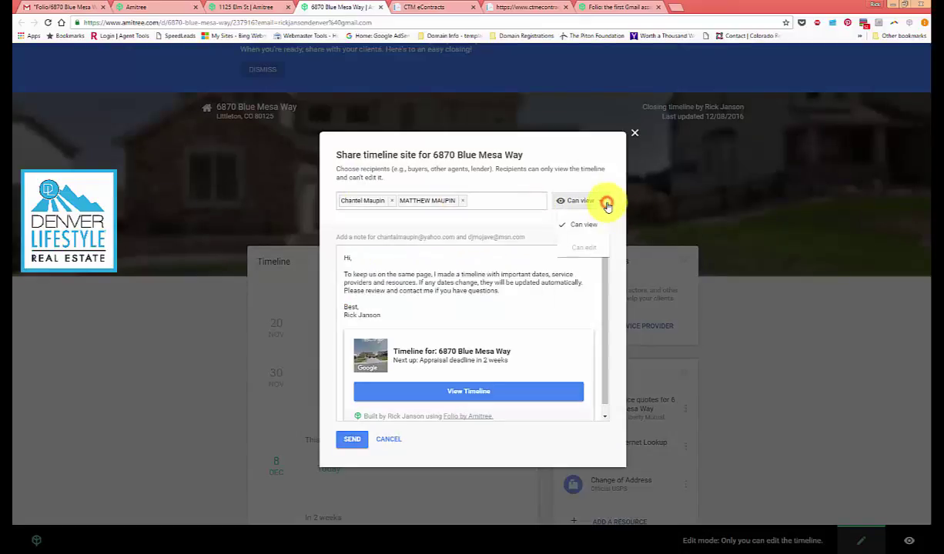
left_click(475, 223)
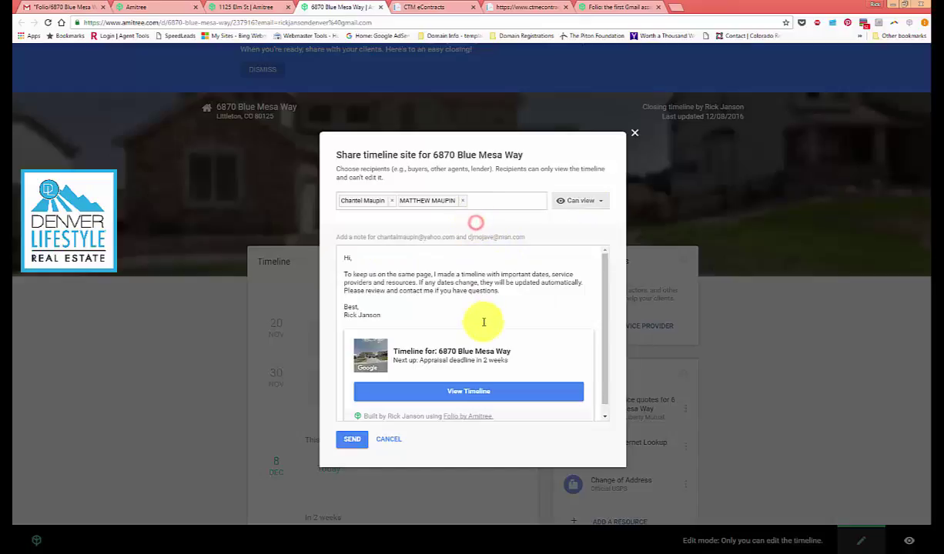
scroll(484, 322, "down", 1)
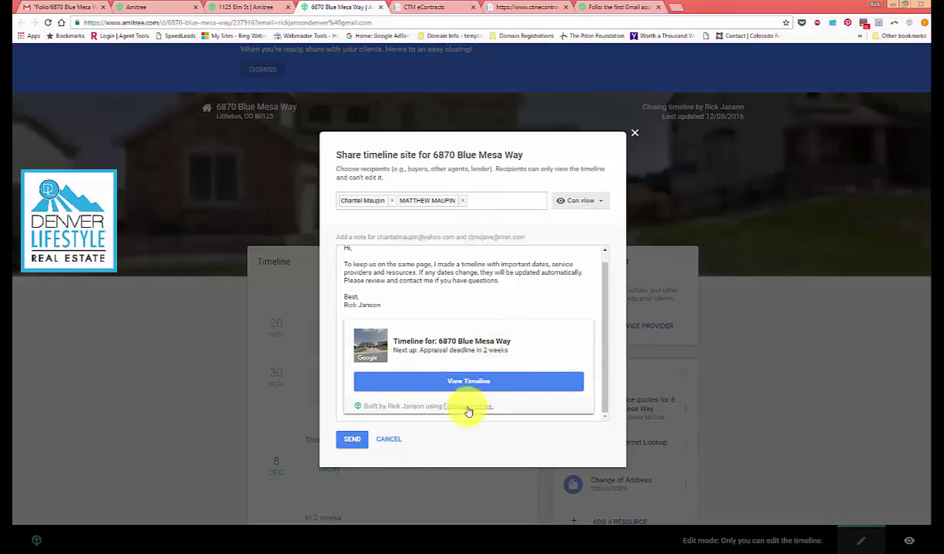
left_click(354, 442)
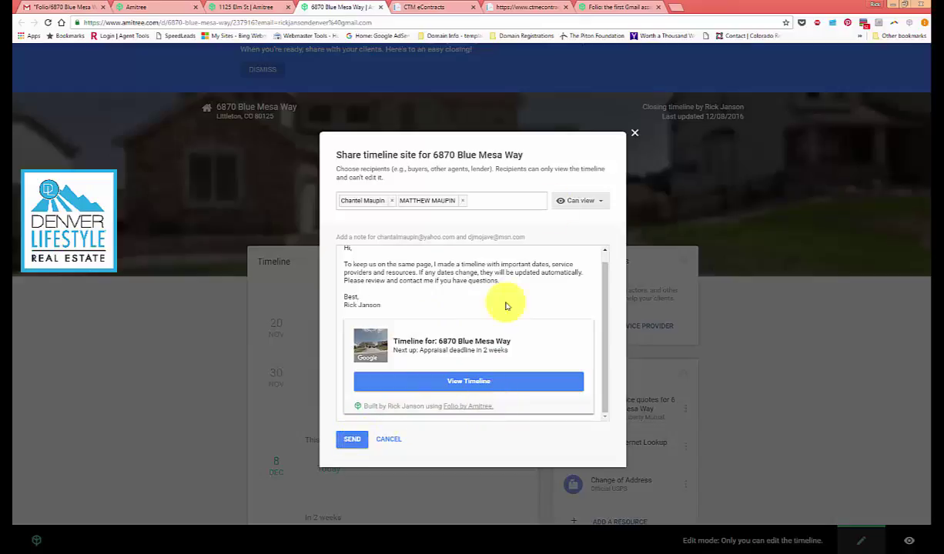
Dismiss the 'Keep your clients on track' welcome banner
left_click(624, 137)
scroll(400, 109, "up", 1)
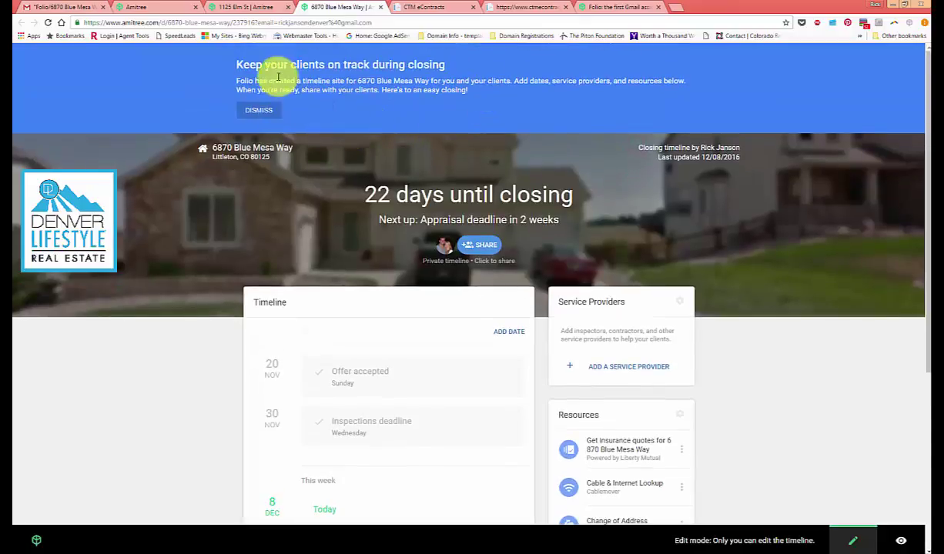
left_click(260, 110)
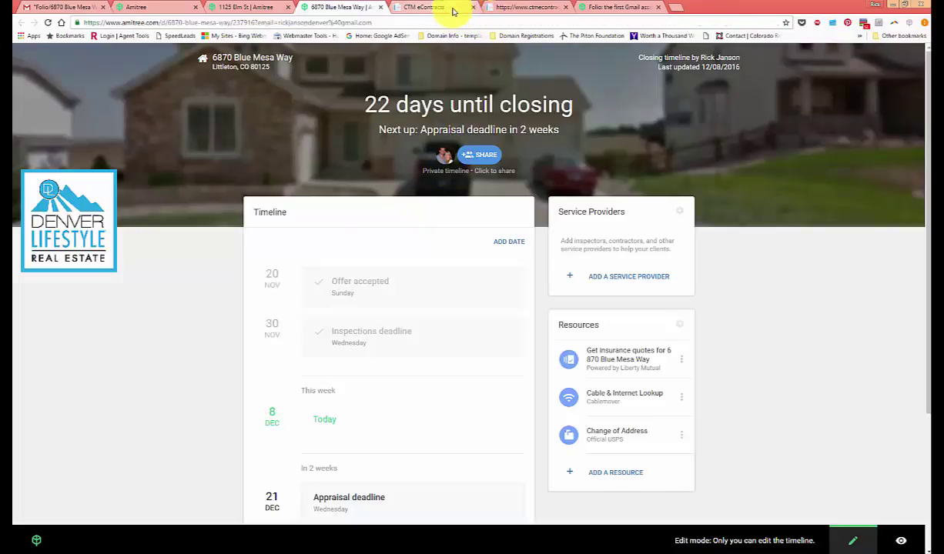
Show the 1125 Elm St contract's deadlines table in CTM eContracts
left_click(454, 10)
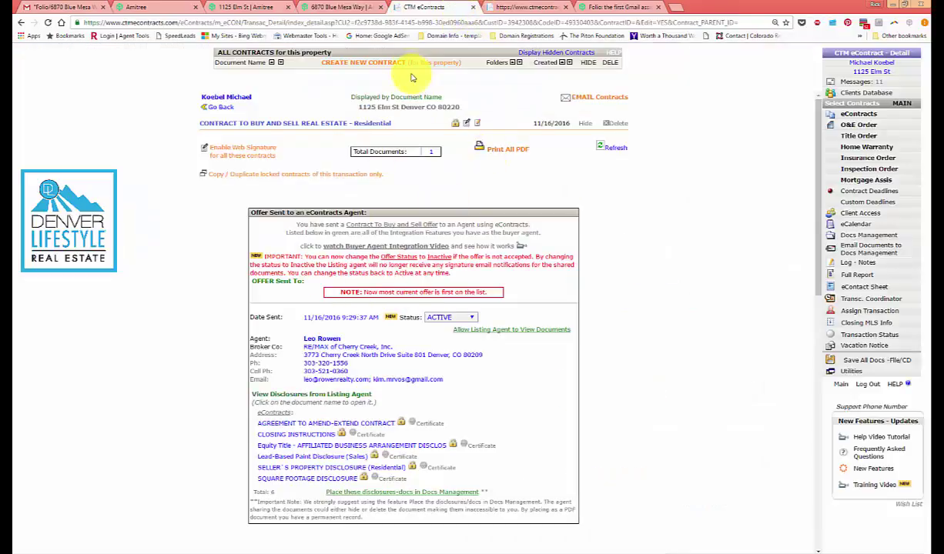
left_click(508, 6)
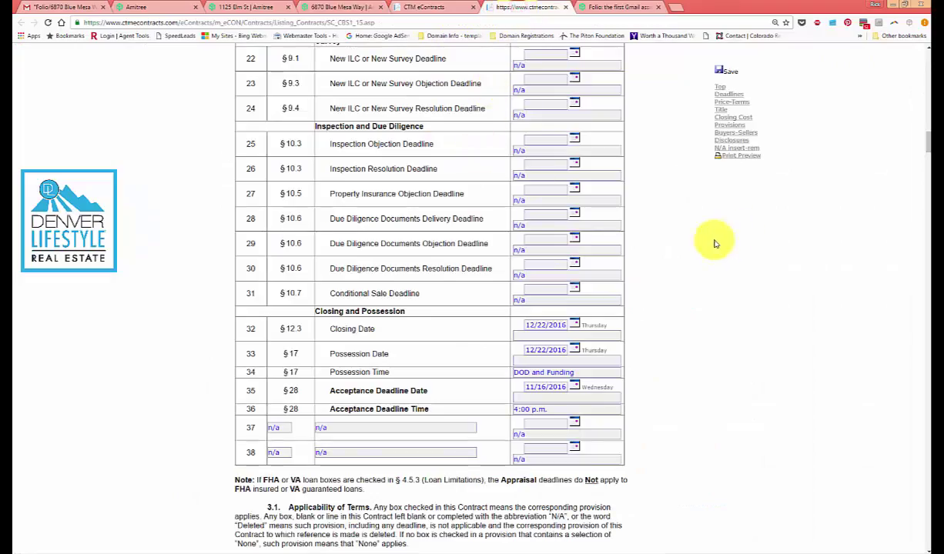
scroll(667, 317, "up", 4)
scroll(666, 269, "up", 3)
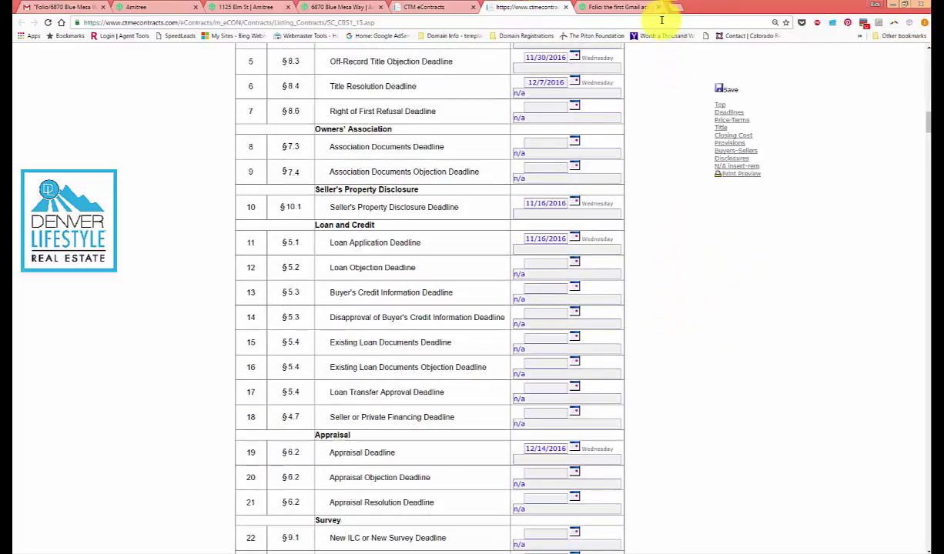
left_click(79, 10)
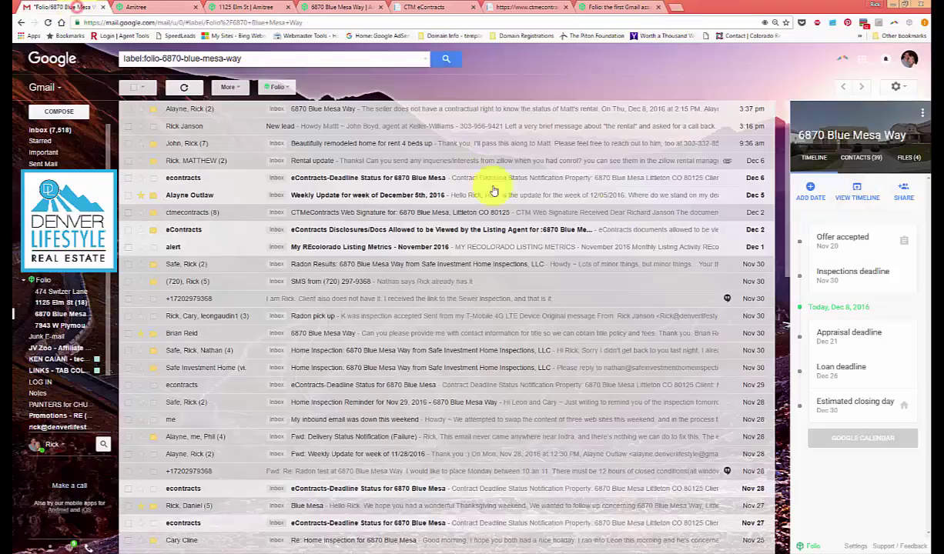
left_click(861, 192)
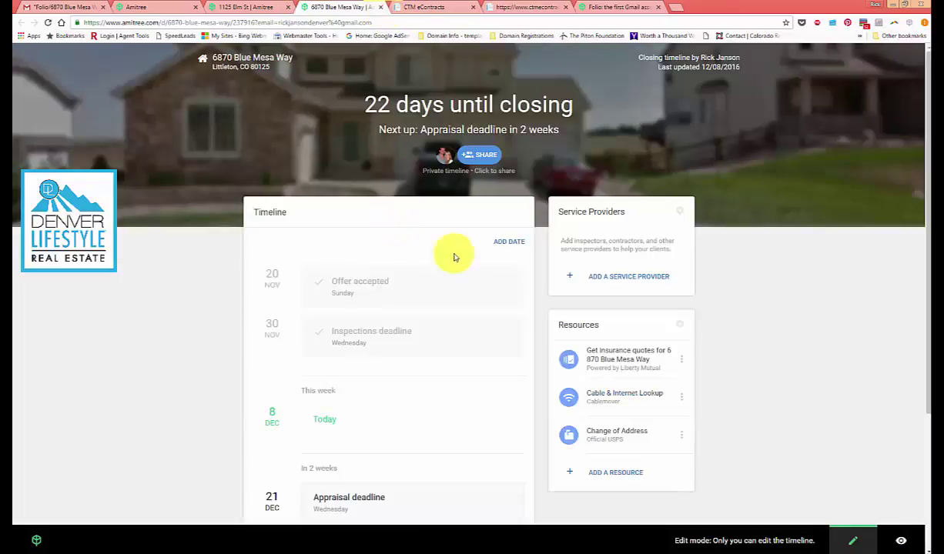
left_click(381, 7)
left_click(86, 6)
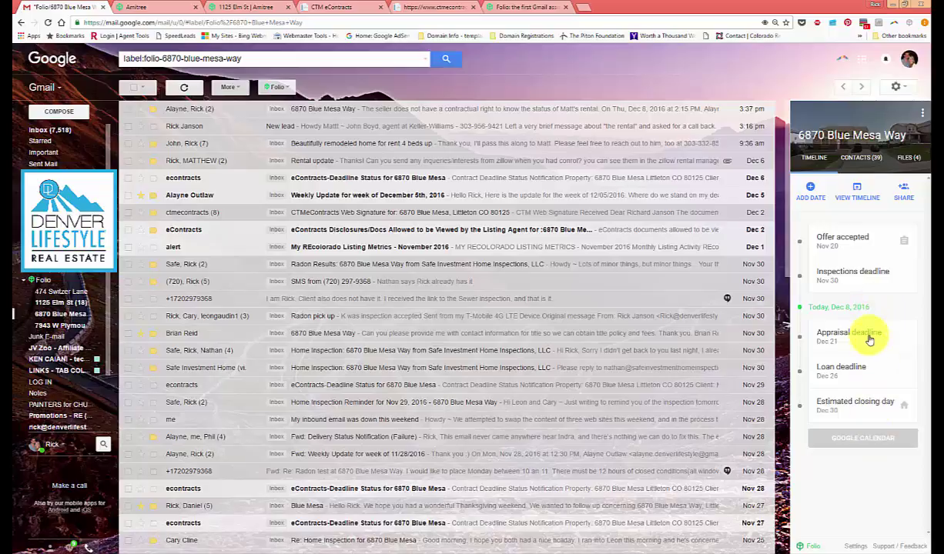
Start and cancel adding a timeline date, then show the folder's extra options menu
left_click(812, 195)
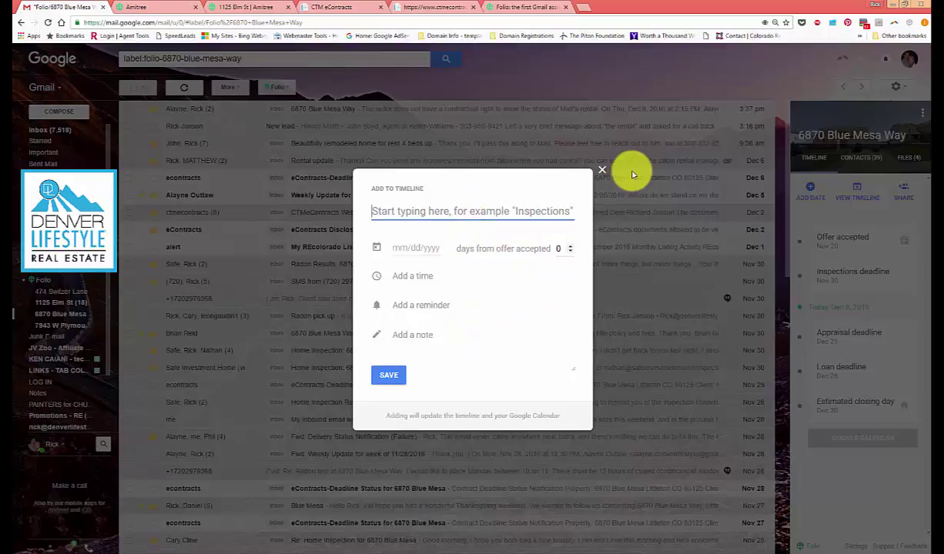
left_click(603, 173)
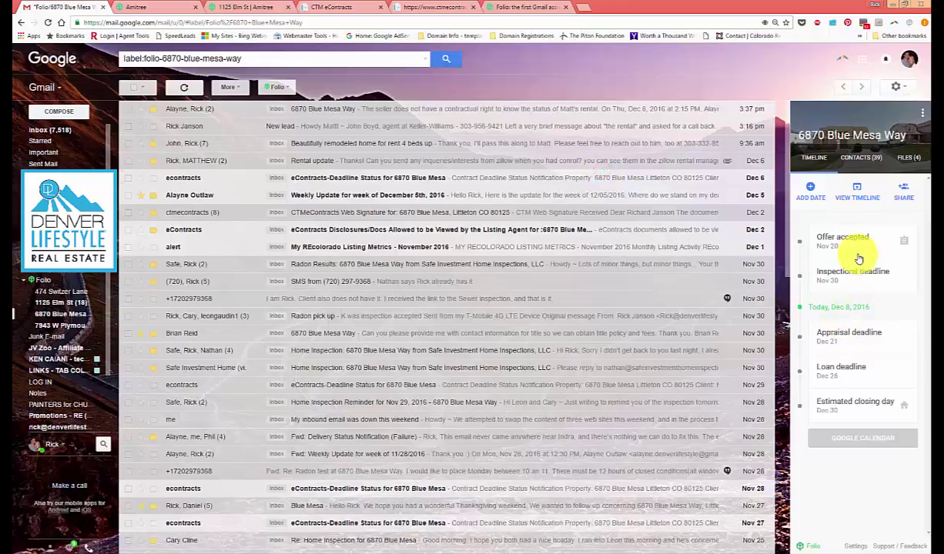
left_click(924, 108)
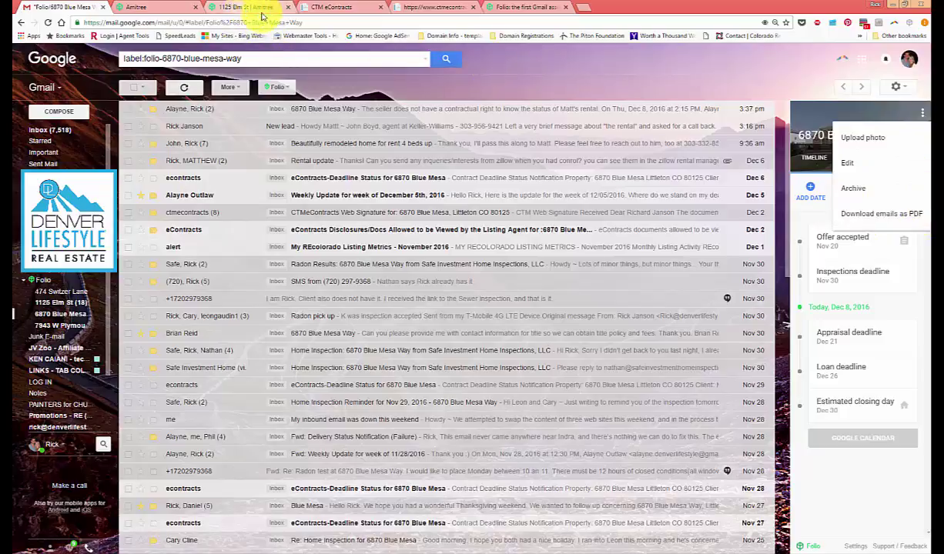
Review the Folio service providers, client resources, account and profile settings pages
left_click(279, 87)
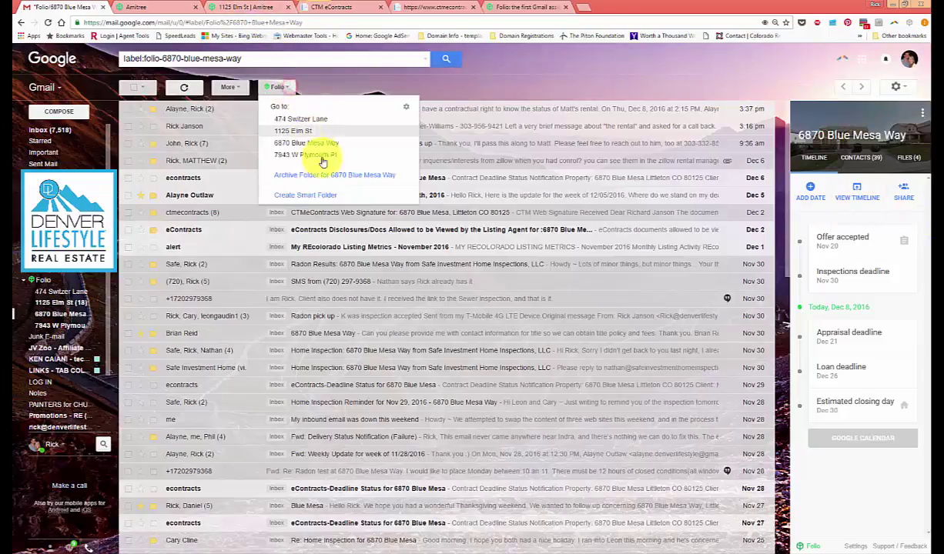
left_click(407, 107)
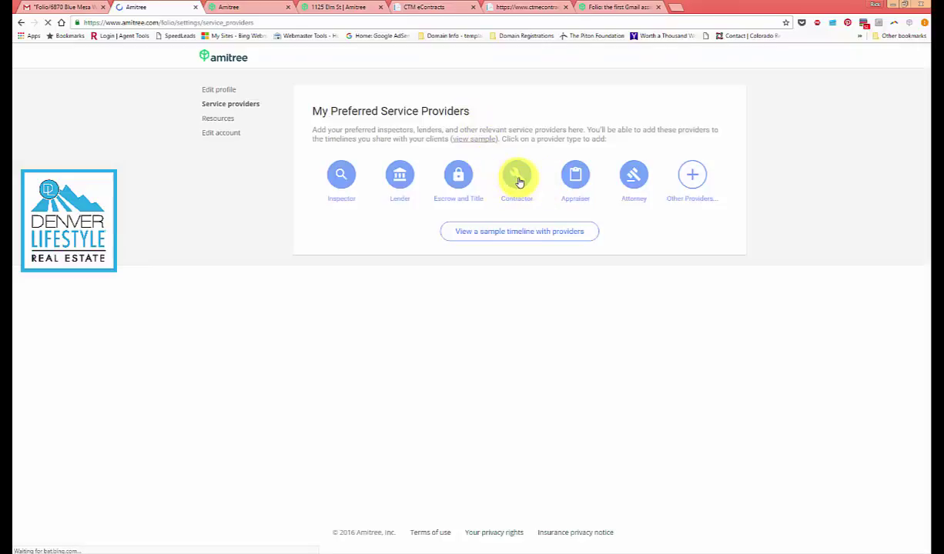
left_click(223, 118)
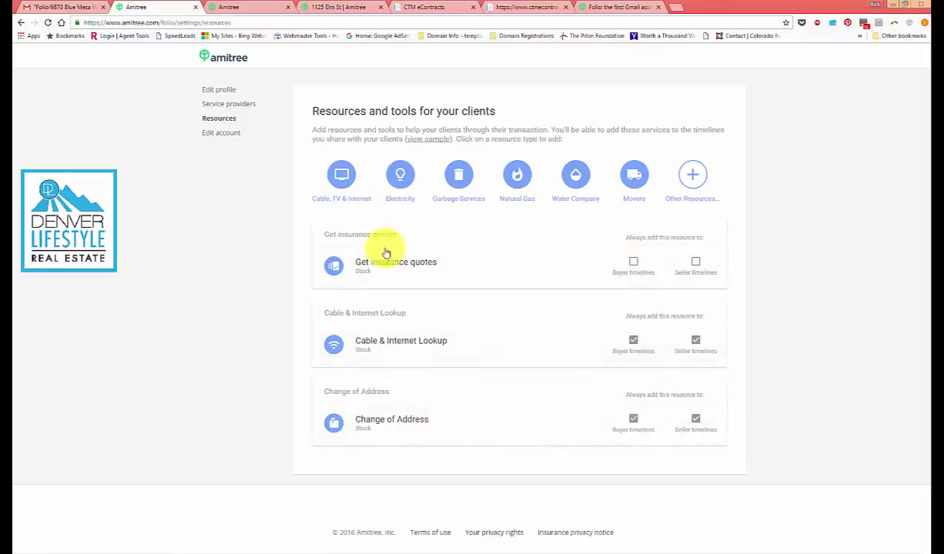
left_click(222, 134)
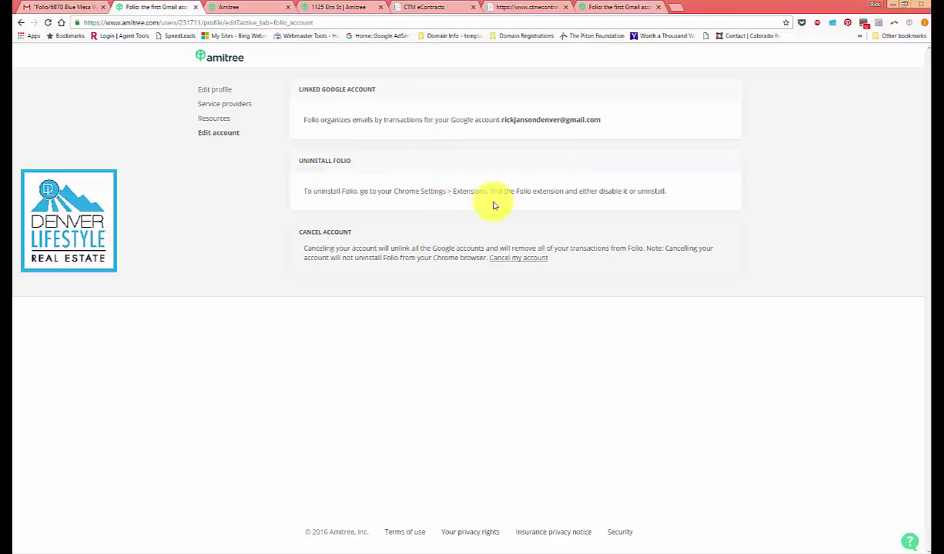
left_click(210, 92)
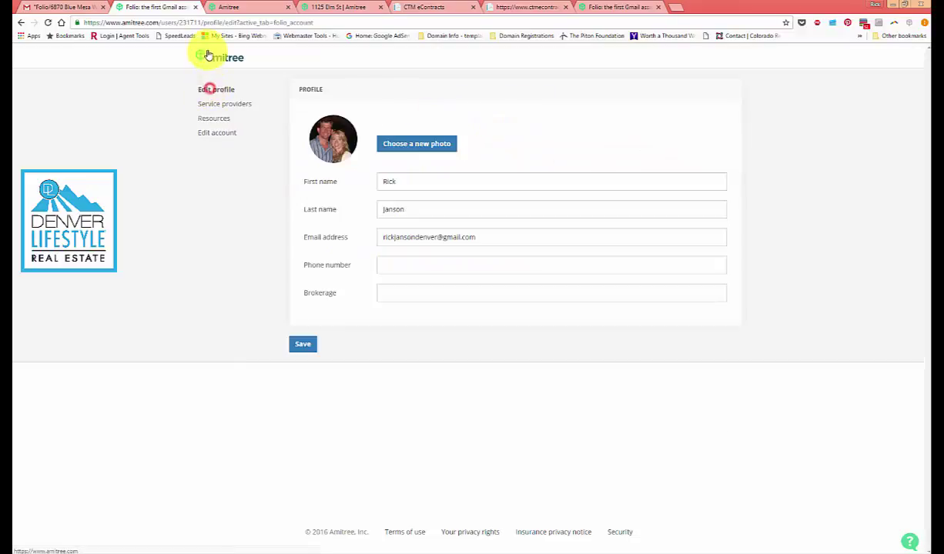
left_click(270, 7)
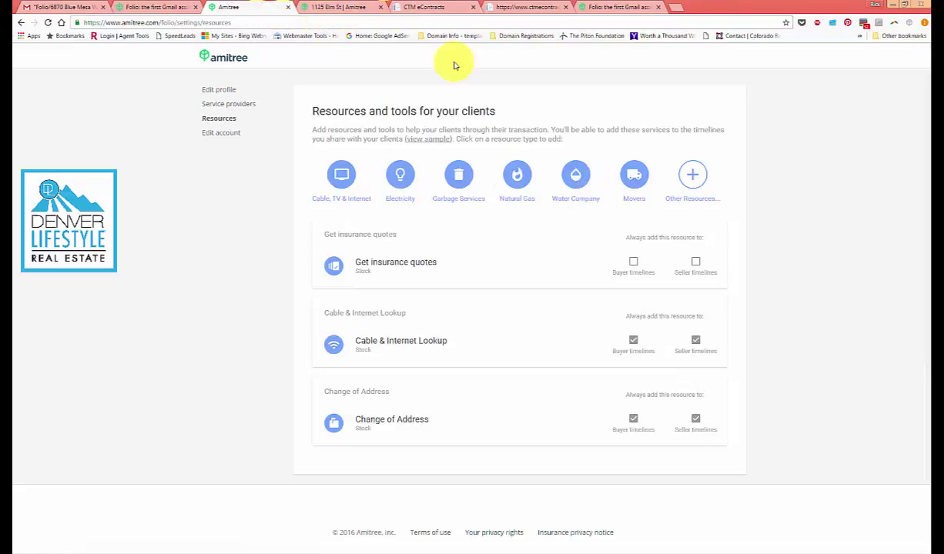
left_click(350, 7)
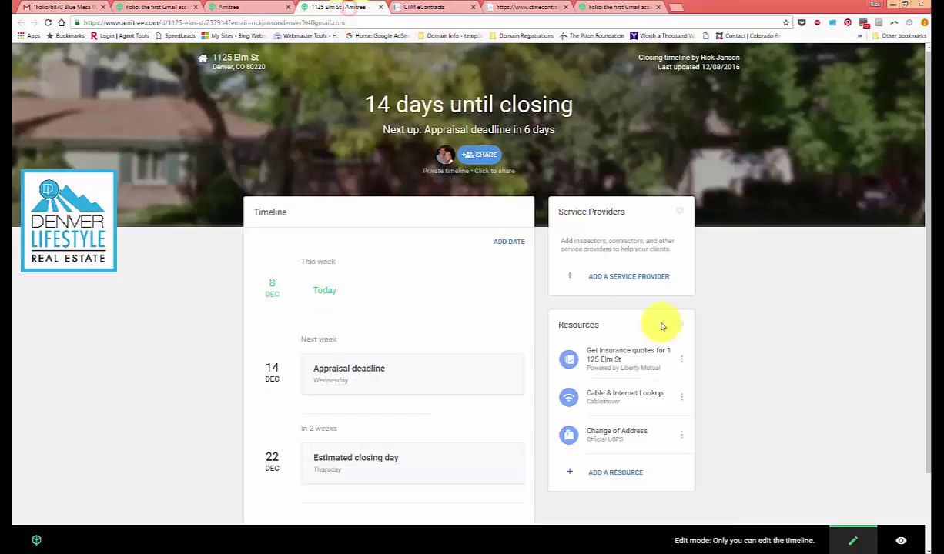
scroll(651, 240, "down", 2)
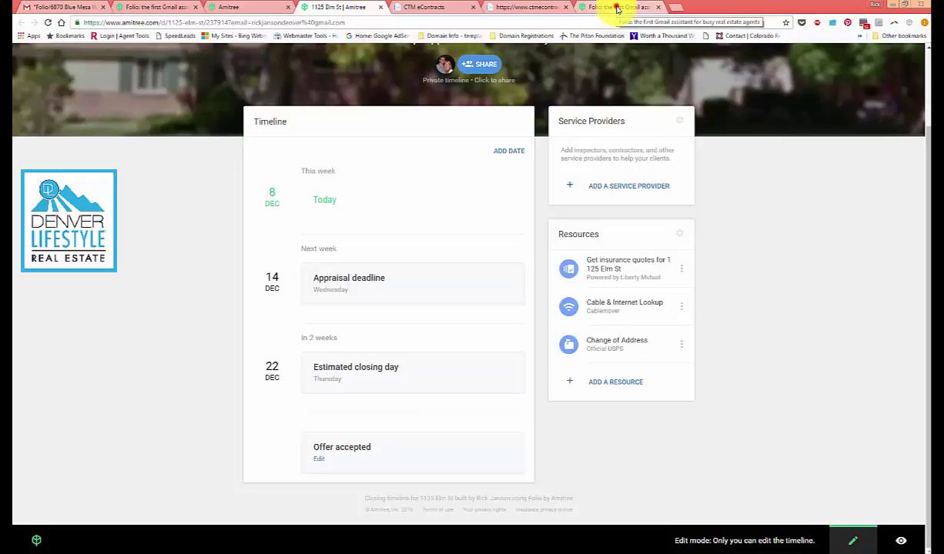
left_click(617, 9)
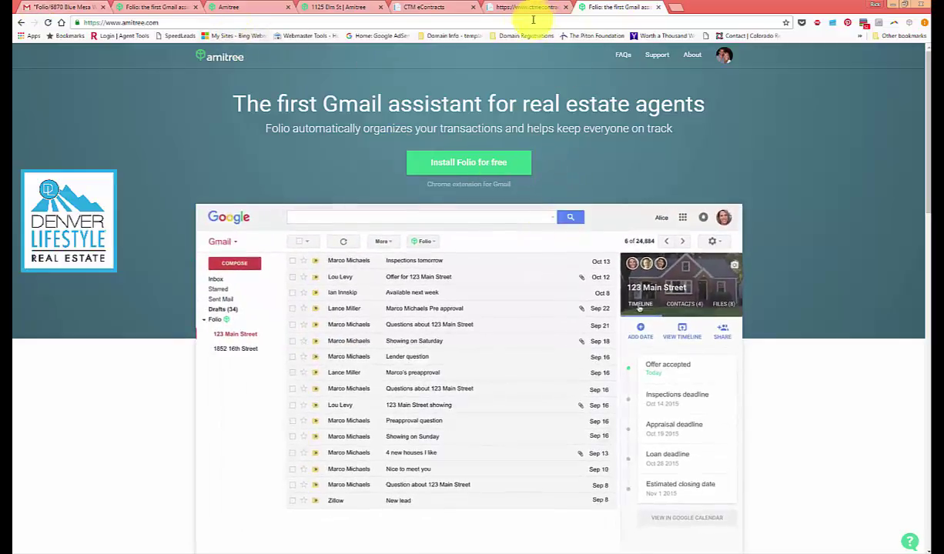
left_click(330, 8)
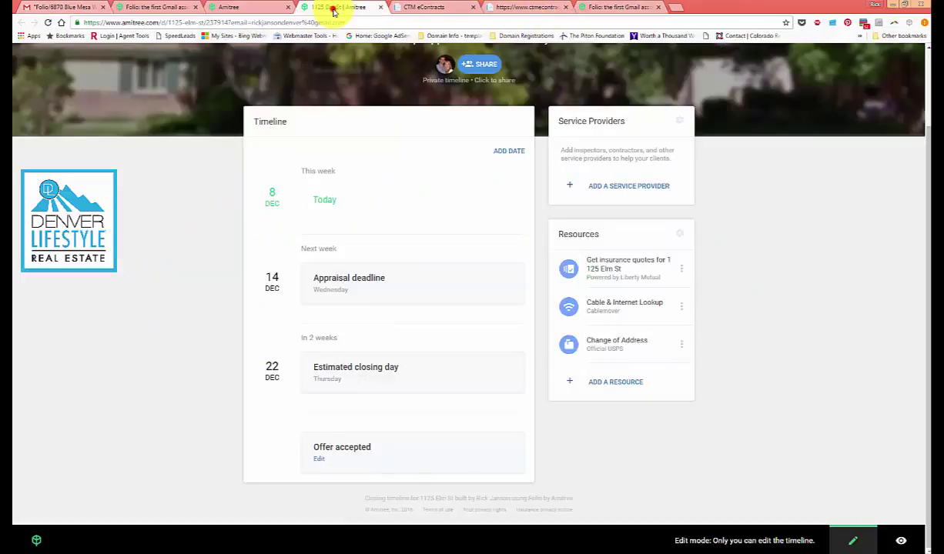
left_click(89, 7)
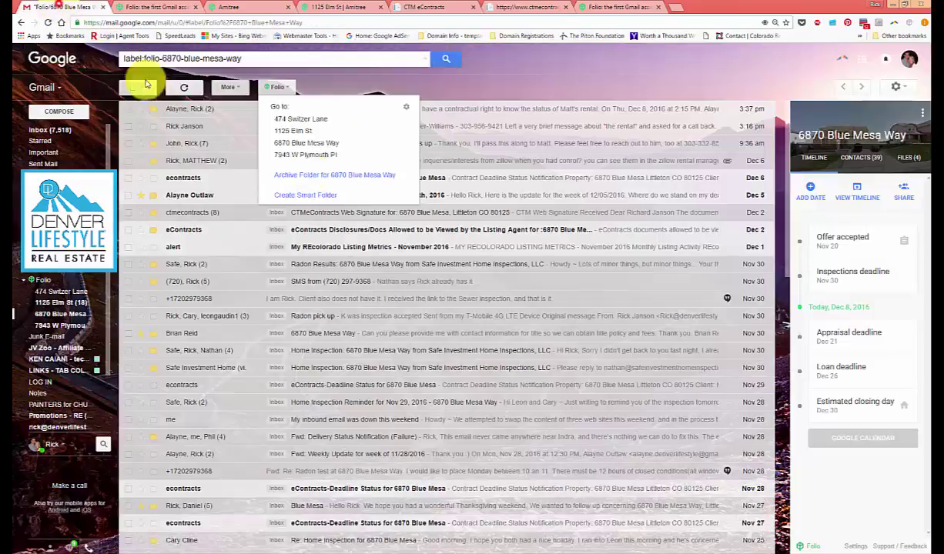
left_click(286, 89)
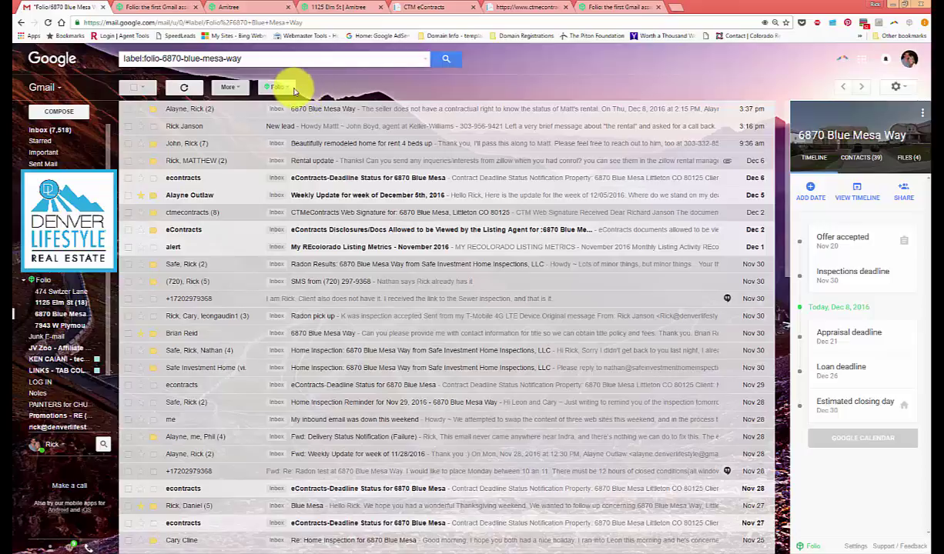
left_click(286, 88)
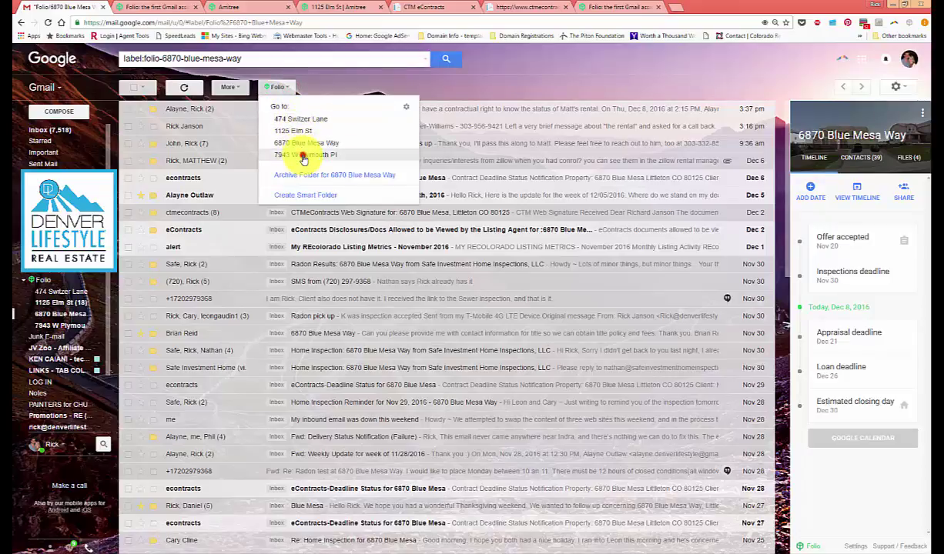
left_click(303, 155)
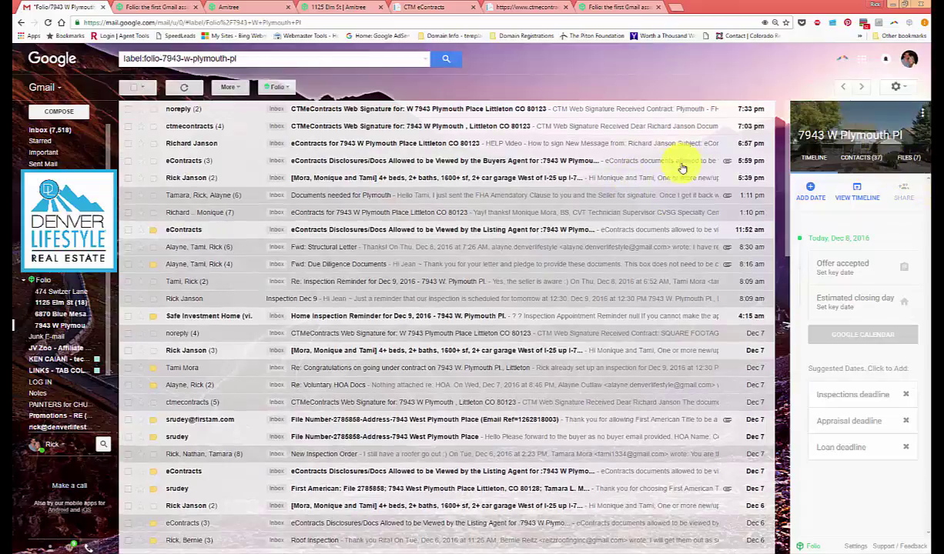
scroll(423, 462, "down", 3)
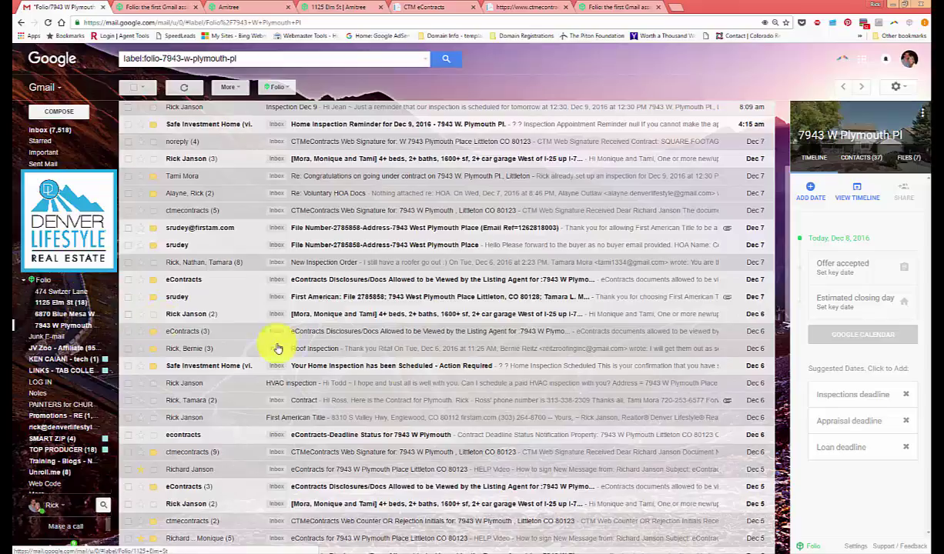
scroll(533, 394, "down", 1)
scroll(535, 394, "down", 4)
scroll(538, 396, "down", 5)
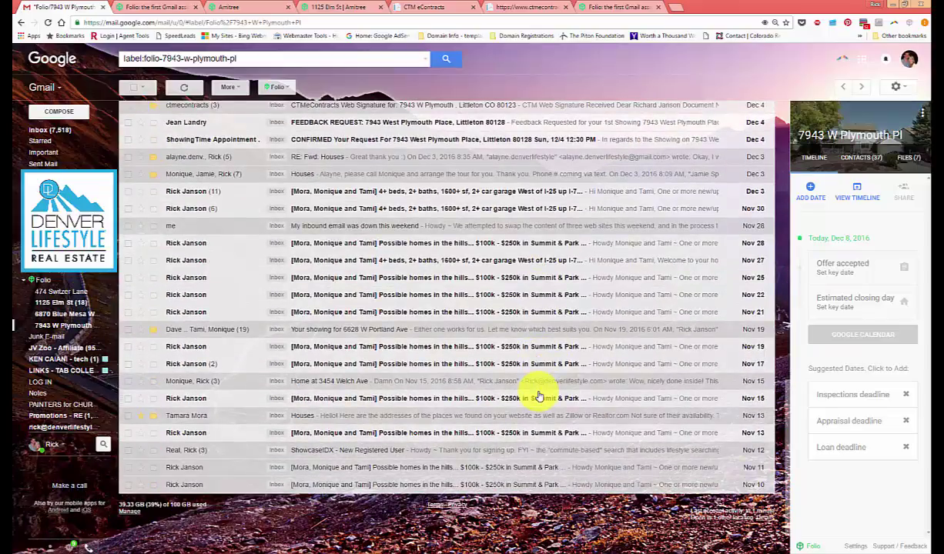
scroll(539, 396, "up", 2)
scroll(539, 396, "up", 2)
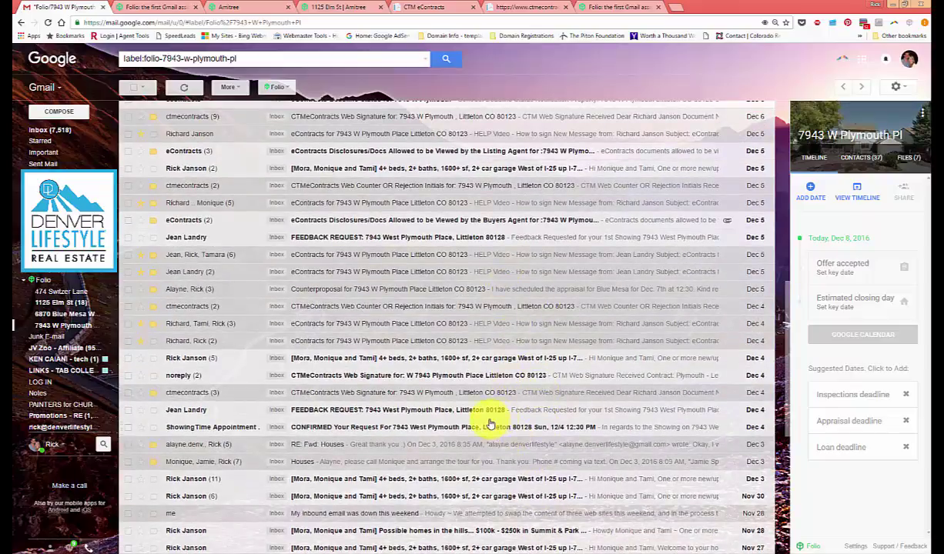
scroll(504, 454, "down", 1)
scroll(461, 408, "down", 2)
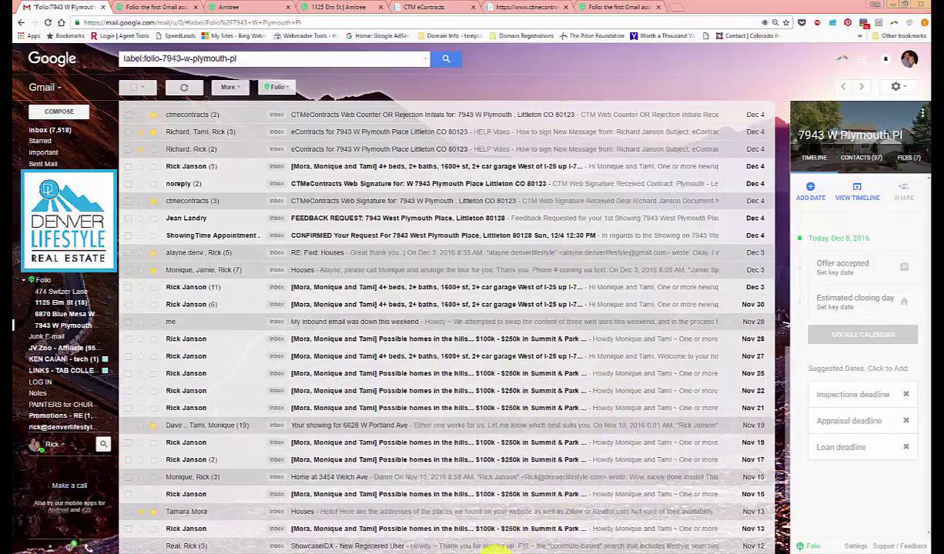
left_click(492, 551)
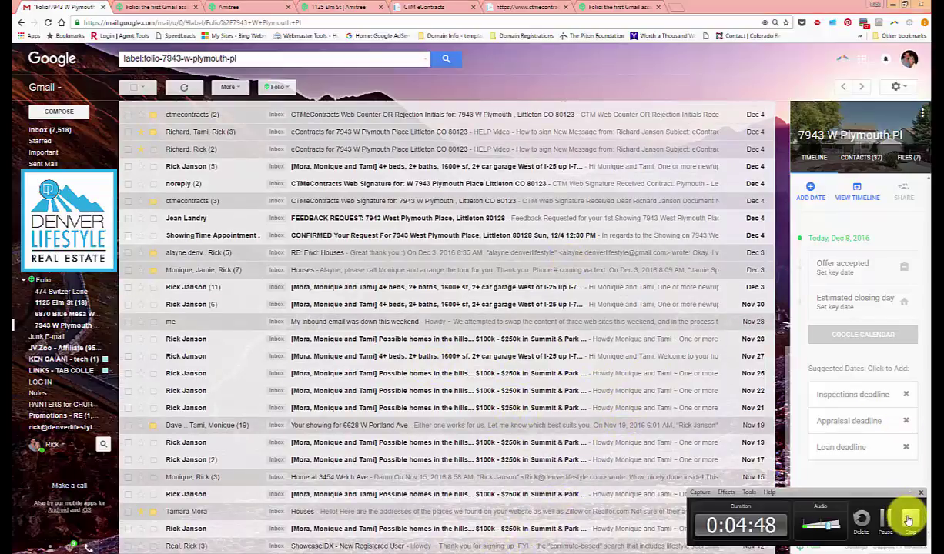